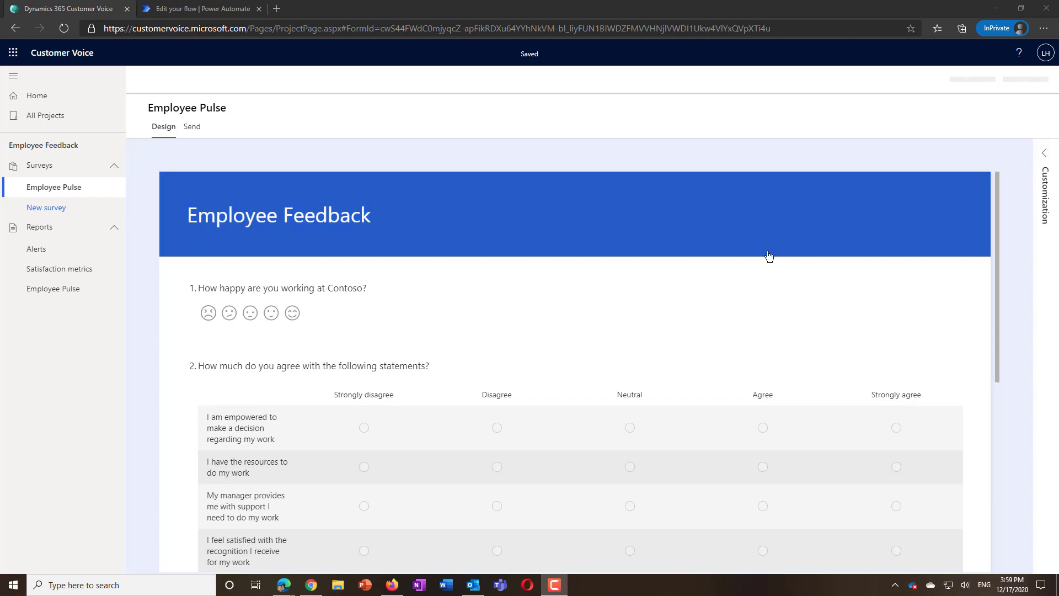
Open Personalization settings under Customization in the survey's email invitation
{"action": "scroll", "coordinate": [775, 267], "scroll_direction": "down", "scroll_amount": 7}
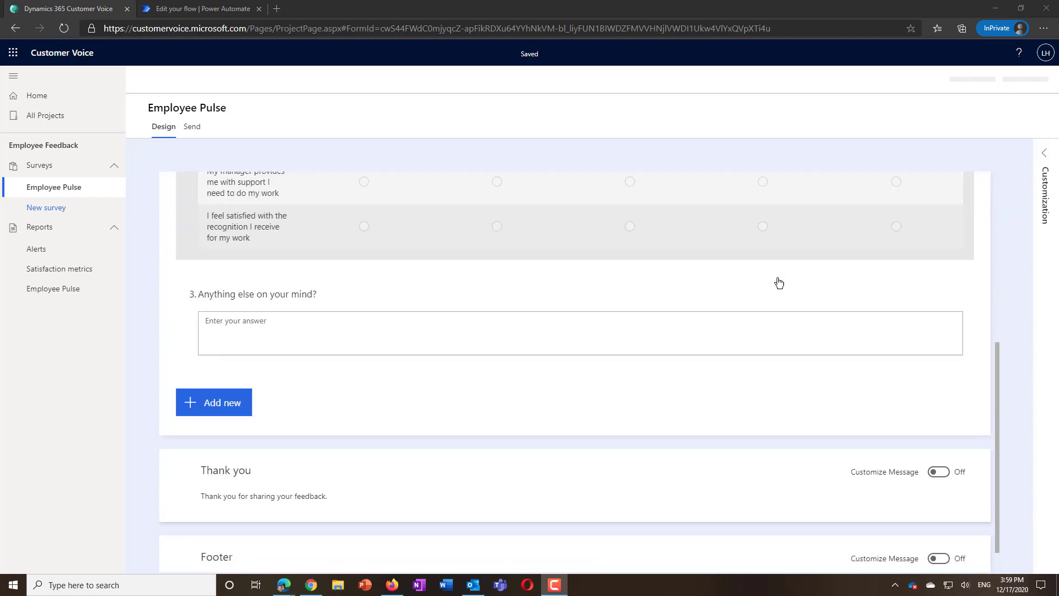
{"action": "scroll", "coordinate": [779, 281], "scroll_direction": "up", "scroll_amount": 7}
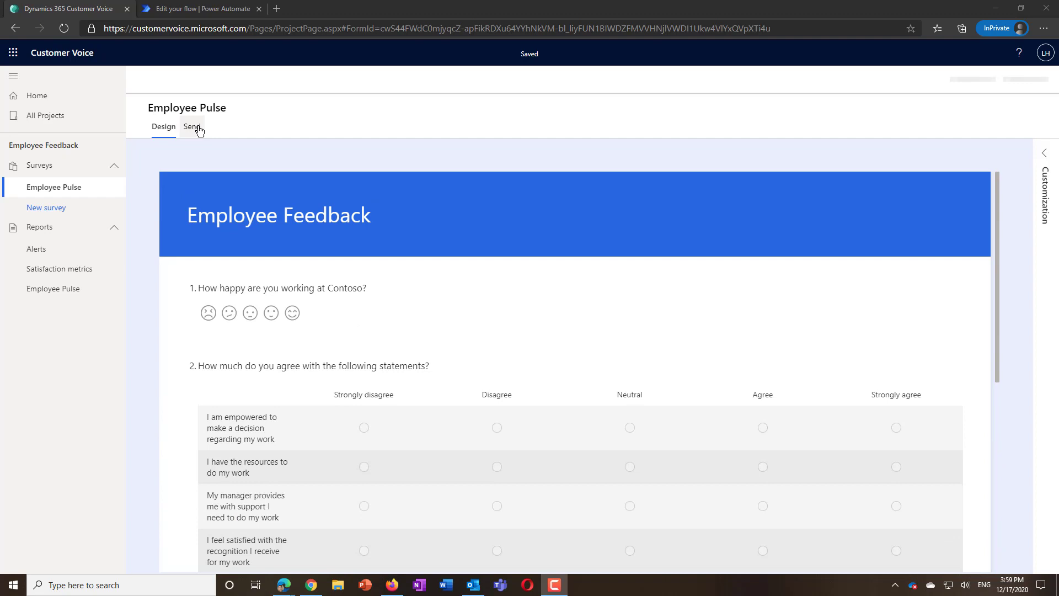
{"action": "left_click", "coordinate": [192, 126]}
{"action": "left_click", "coordinate": [401, 259]}
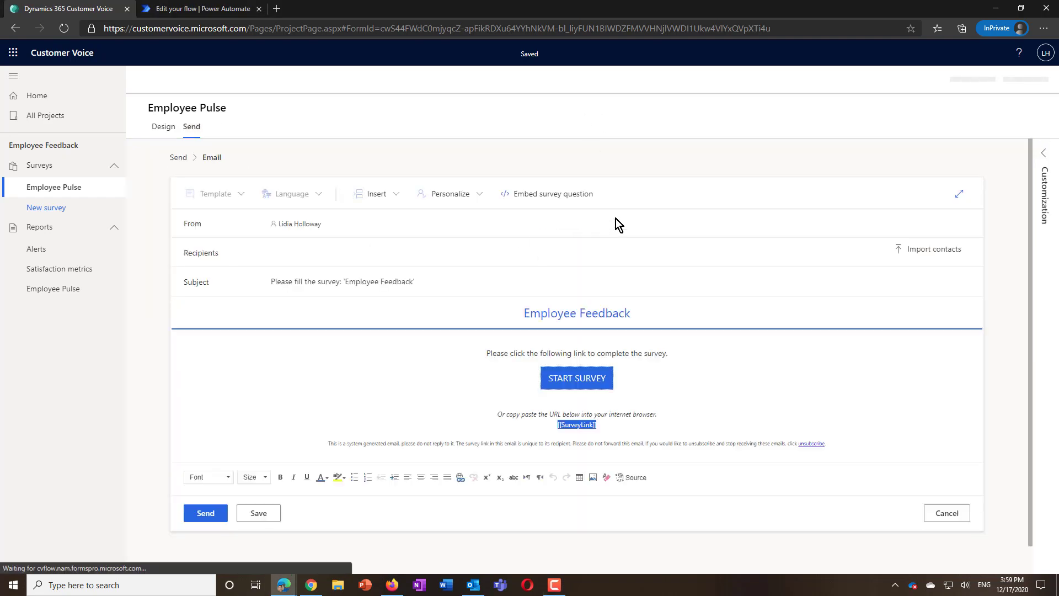
{"action": "left_click", "coordinate": [1044, 154]}
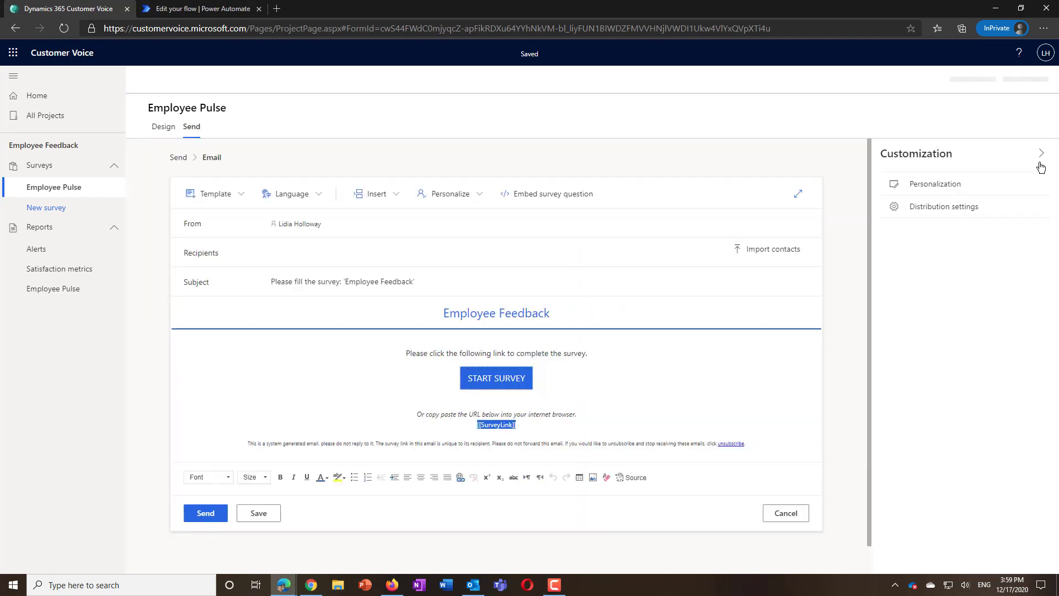
{"action": "left_click", "coordinate": [953, 188]}
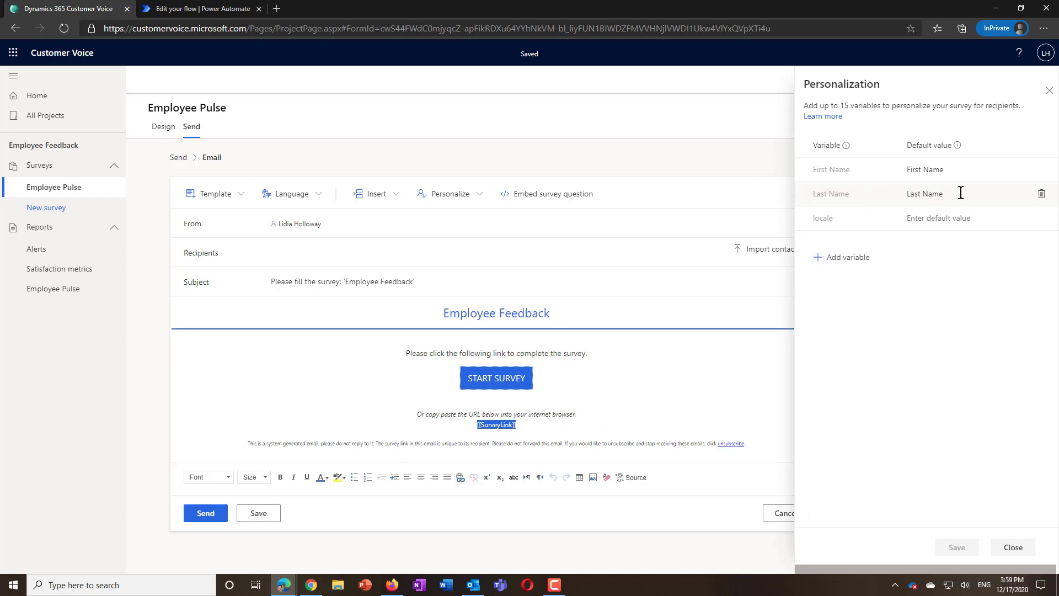
Add Title, Department and Location variables and save them
{"action": "left_click", "coordinate": [822, 256]}
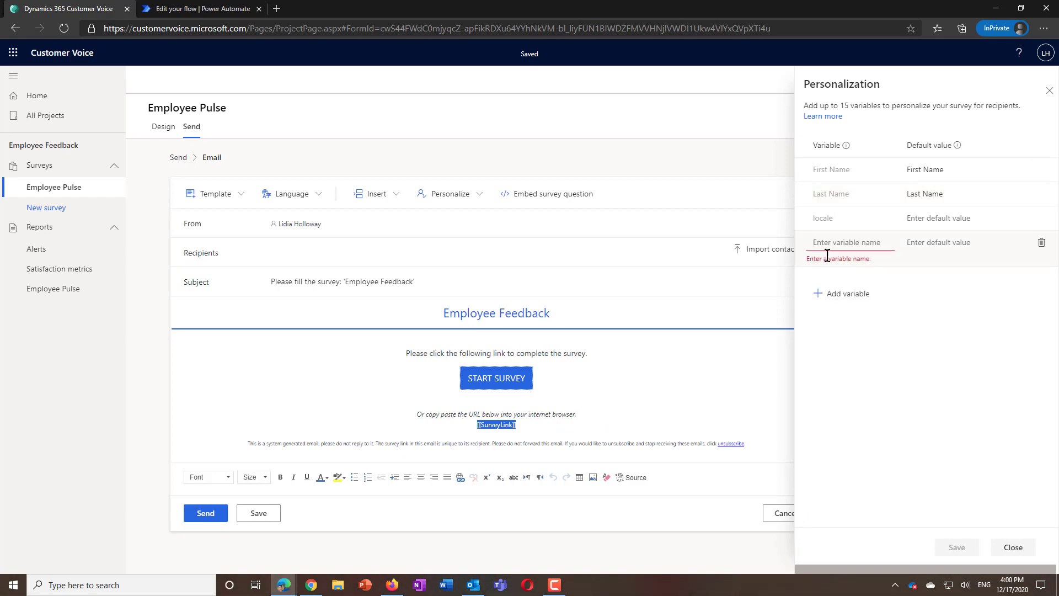
{"action": "type", "text": "Title"}
{"action": "left_click", "coordinate": [818, 283]}
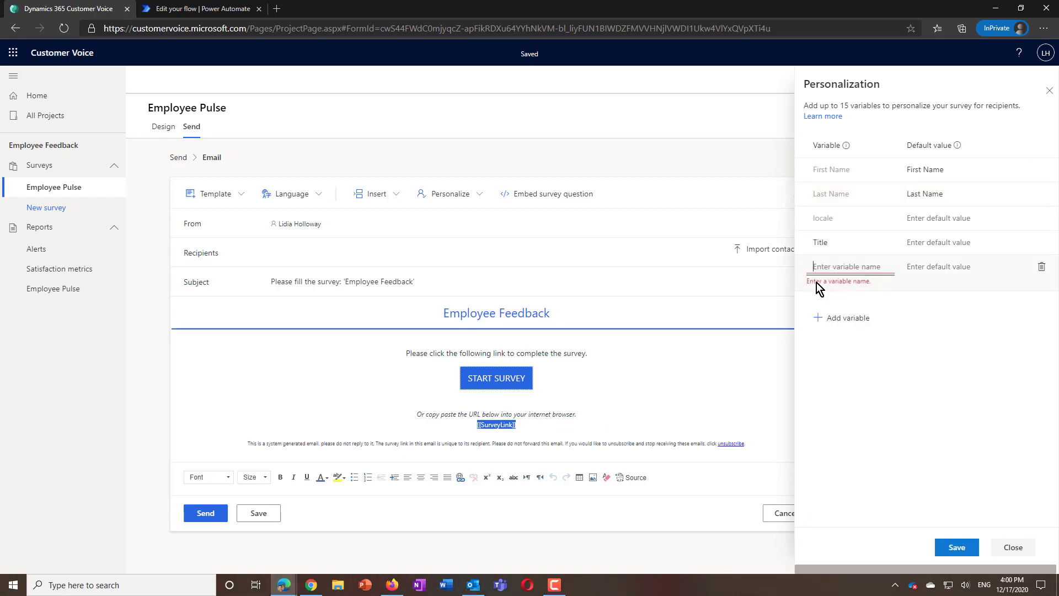
{"action": "type", "text": "Departmen"}
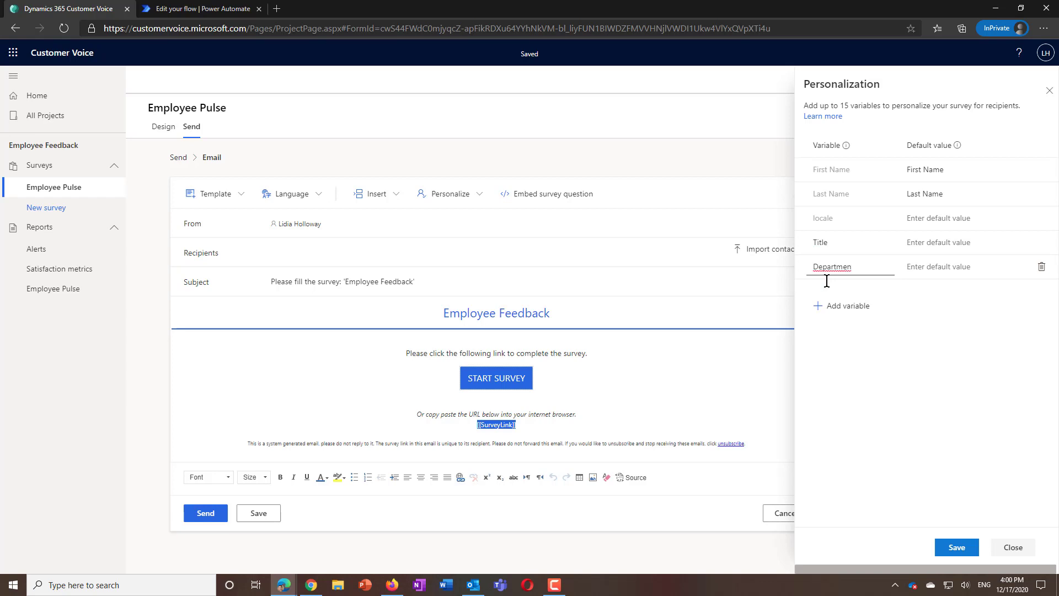
{"action": "type", "text": "t"}
{"action": "left_click", "coordinate": [817, 304]}
{"action": "type", "text": "Location"}
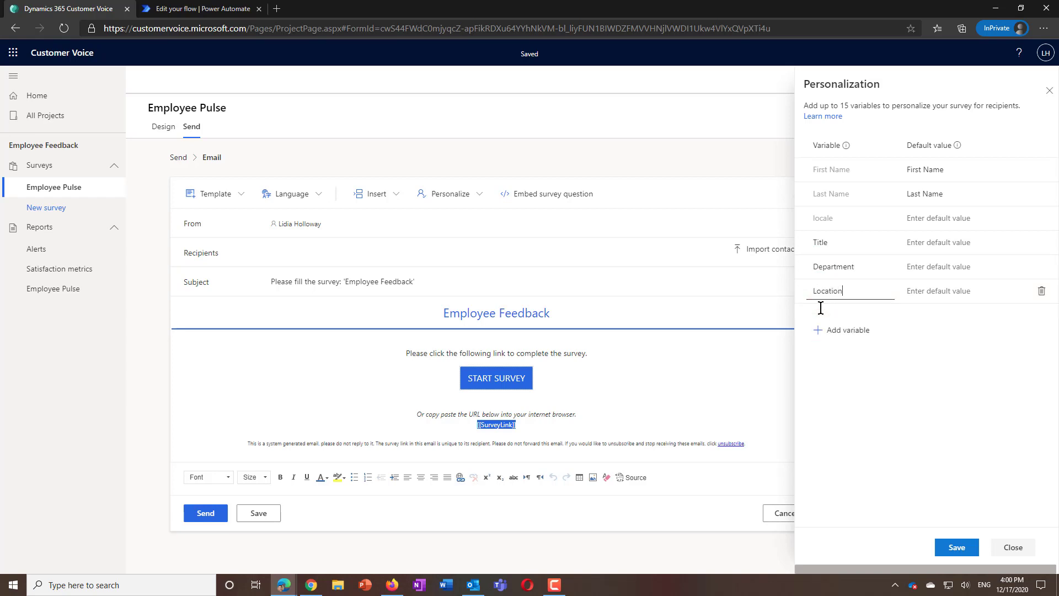
{"action": "left_click", "coordinate": [908, 334]}
{"action": "left_click", "coordinate": [961, 548]}
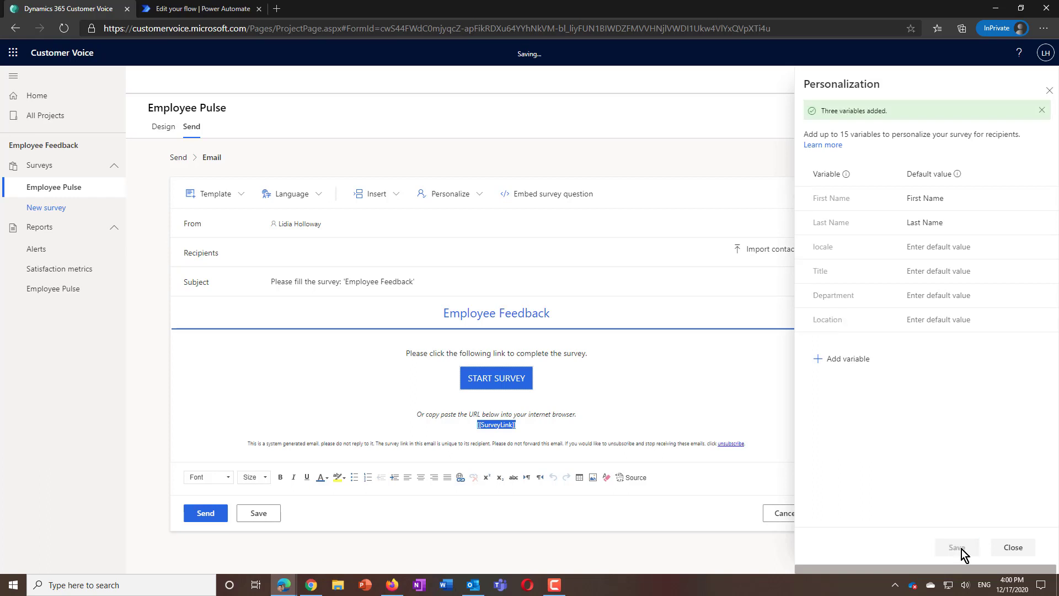
Turn on Anonymous responses in the distribution settings' Participants options
{"action": "left_click", "coordinate": [1050, 90]}
{"action": "left_click", "coordinate": [943, 205]}
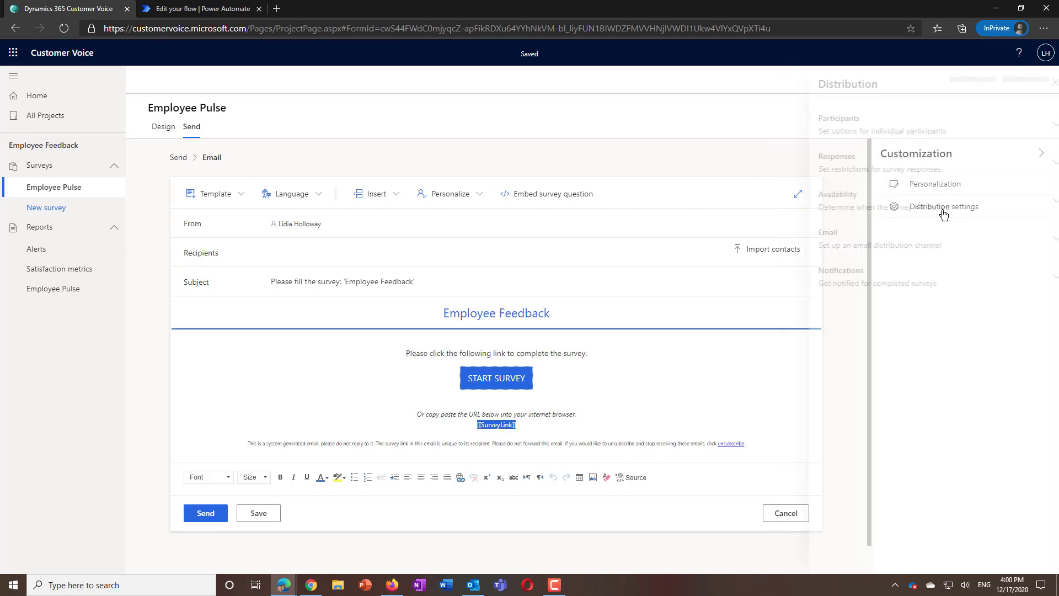
{"action": "left_click", "coordinate": [917, 135]}
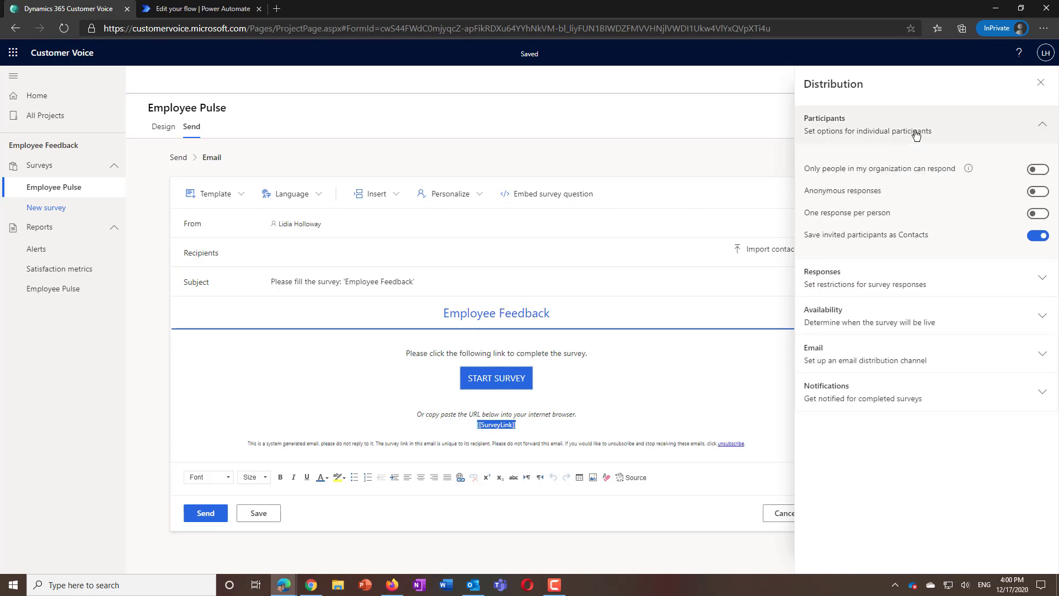
{"action": "left_click", "coordinate": [1039, 191]}
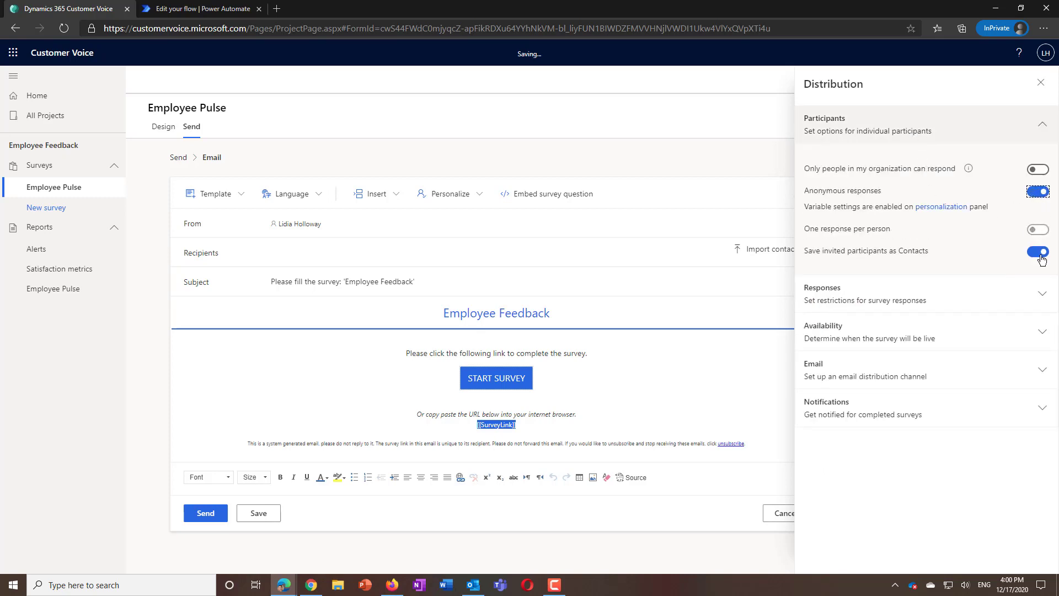
Turn on Save value for the Department and Location variables and save
{"action": "left_click", "coordinate": [942, 207]}
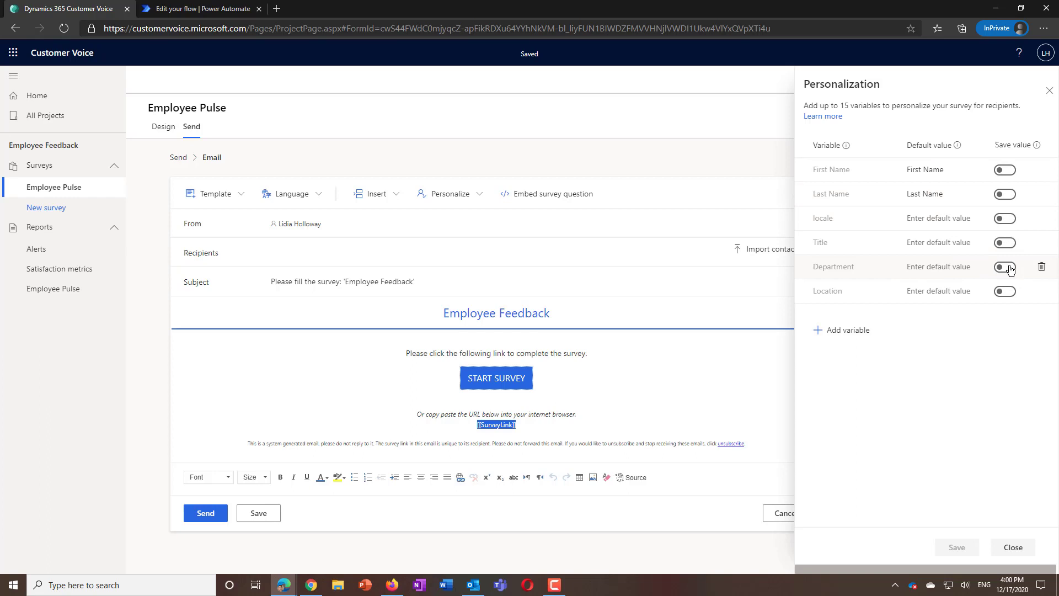
{"action": "left_click", "coordinate": [1011, 269]}
{"action": "left_click", "coordinate": [1009, 293]}
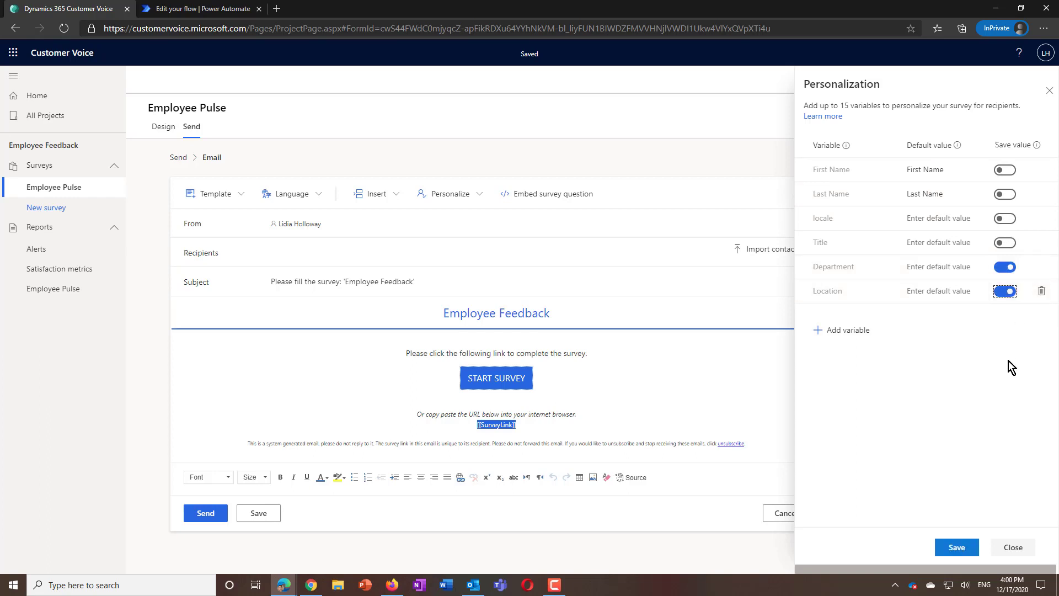
{"action": "left_click", "coordinate": [967, 549]}
Download the contact template, import EmployeeList.csv recipients, and send the invitation email
{"action": "left_click", "coordinate": [1013, 548]}
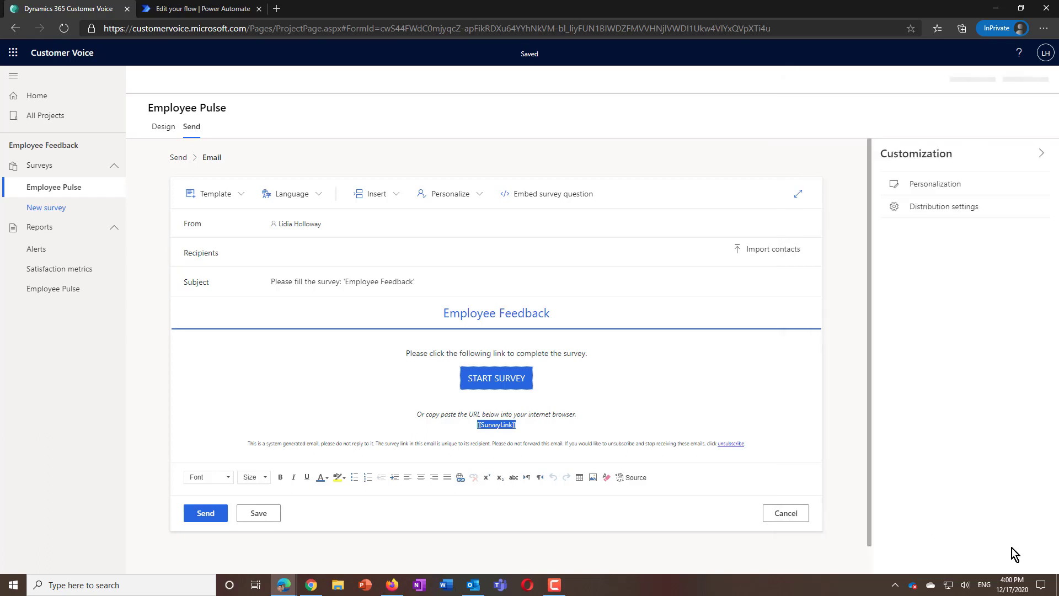
{"action": "left_click", "coordinate": [784, 256]}
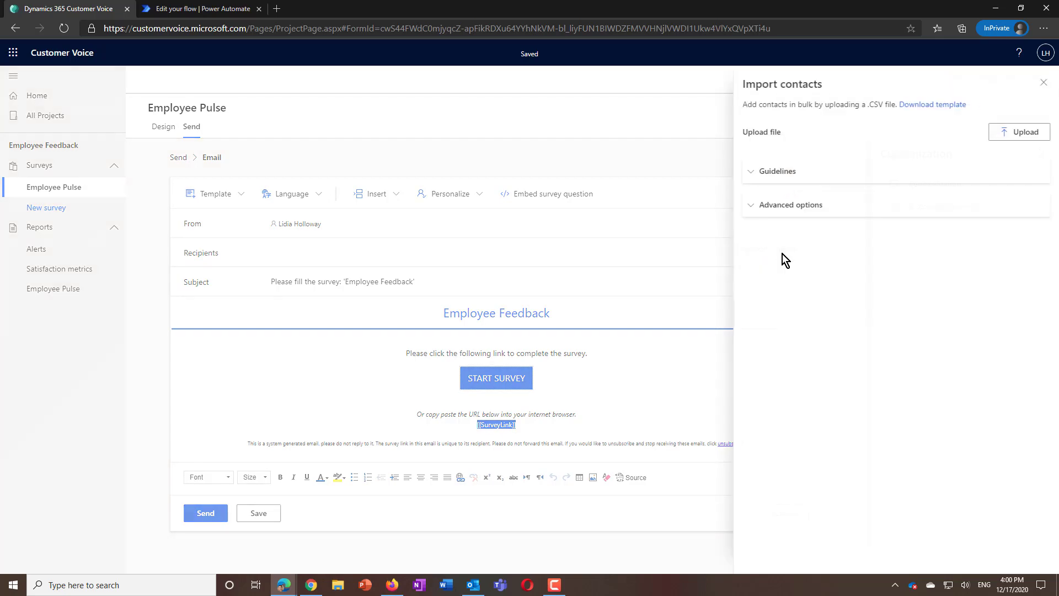
{"action": "left_click", "coordinate": [926, 107]}
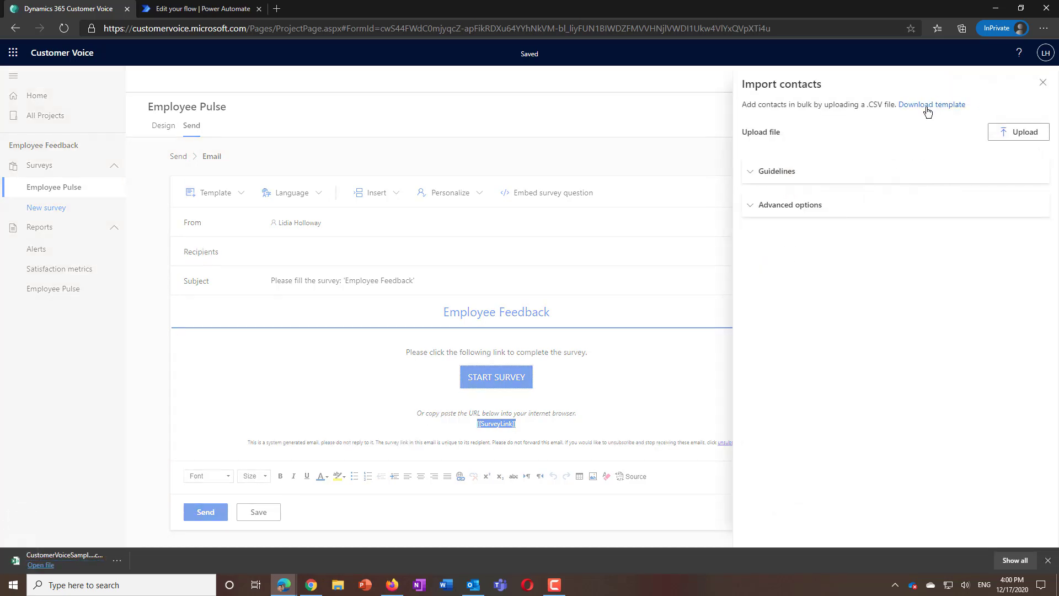
{"action": "left_click", "coordinate": [45, 569]}
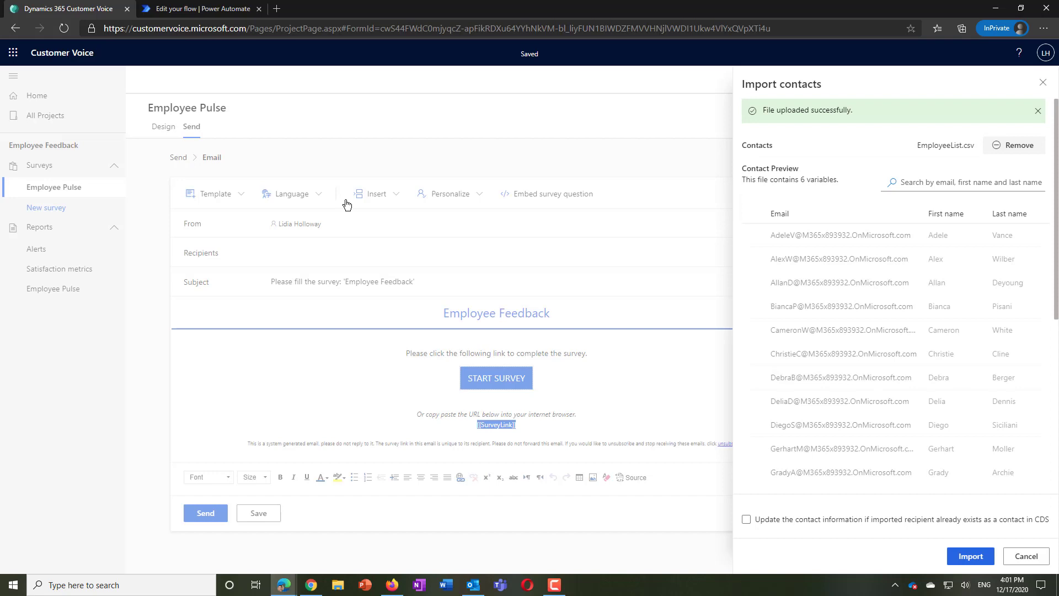
{"action": "left_click", "coordinate": [969, 557]}
{"action": "left_click", "coordinate": [206, 513]}
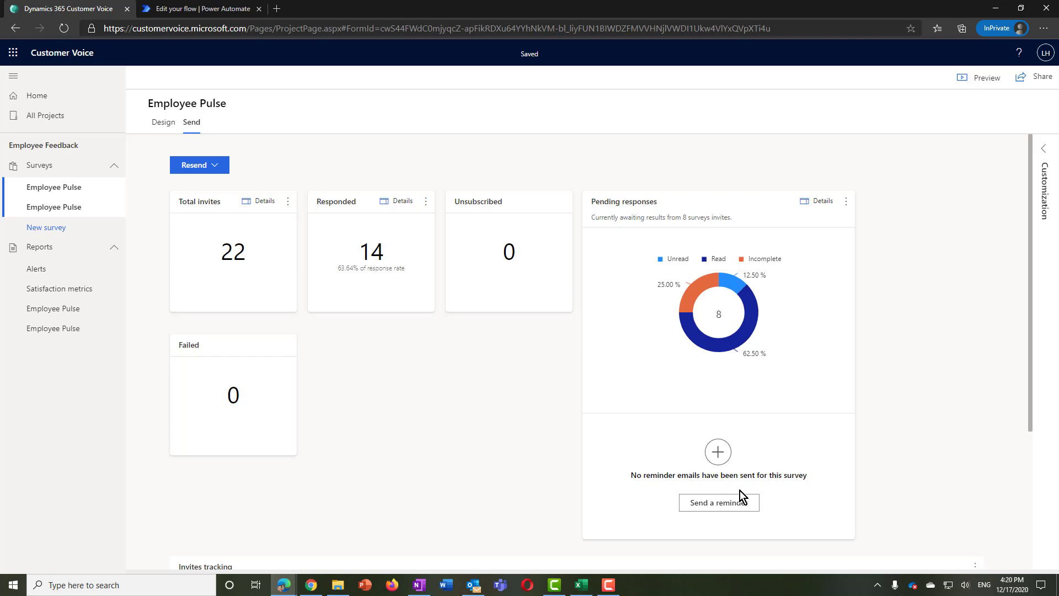
Create a pending-response reminder headed 'Last day to fill out survey' with subject 'Quick reminder to fill out employee survey'
{"action": "left_click", "coordinate": [734, 502]}
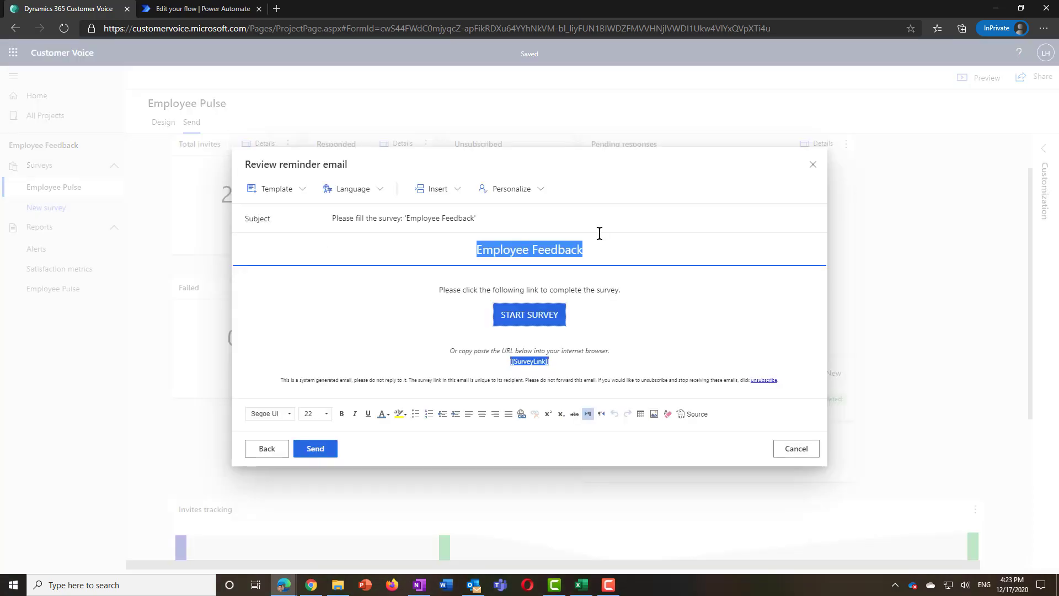
{"action": "key", "text": "BackSpace"}
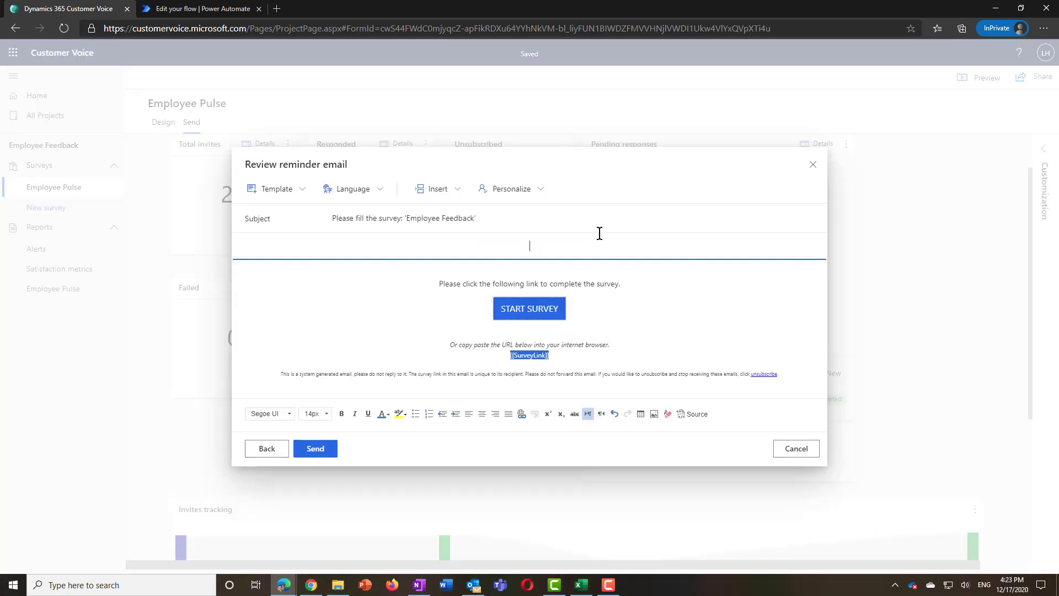
{"action": "type", "text": "Last day to fill out survey"}
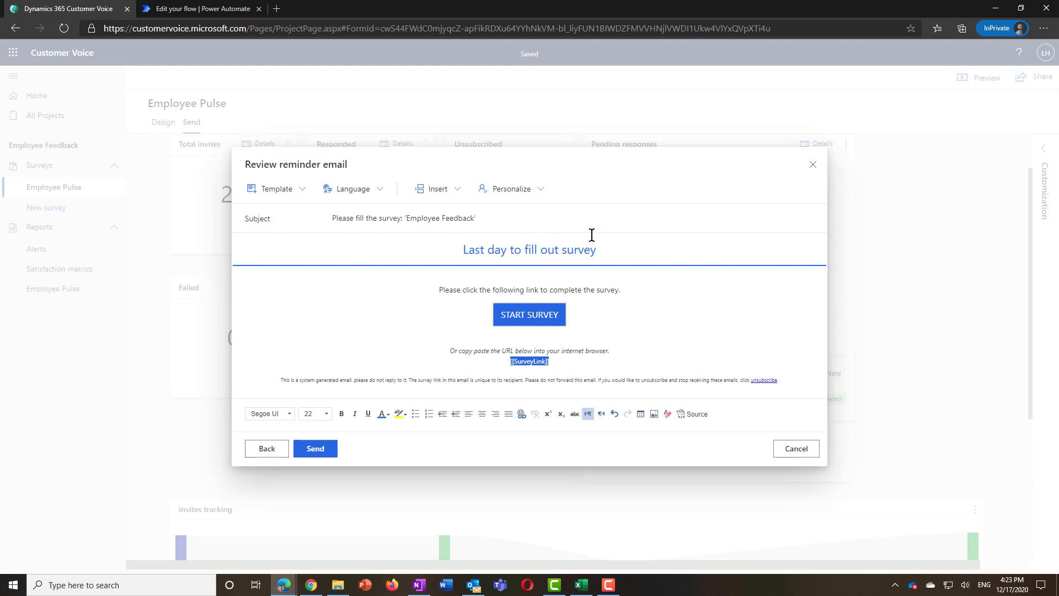
{"action": "left_click_drag", "start_coordinate": [477, 218], "coordinate": [319, 220]}
{"action": "type", "text": "Qui"}
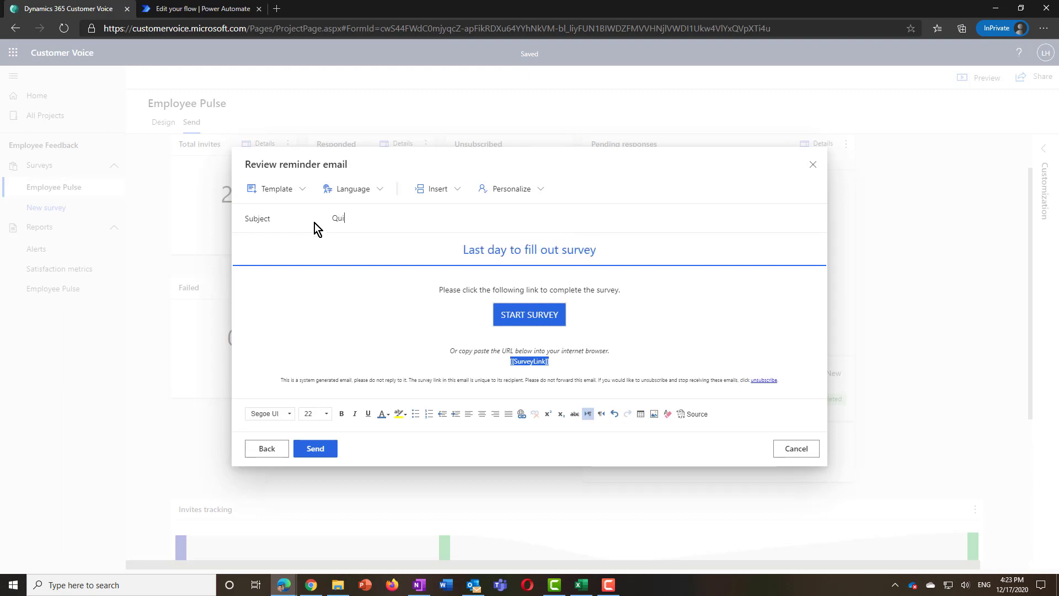
{"action": "type", "text": "ck reminder to fill out employee survey"}
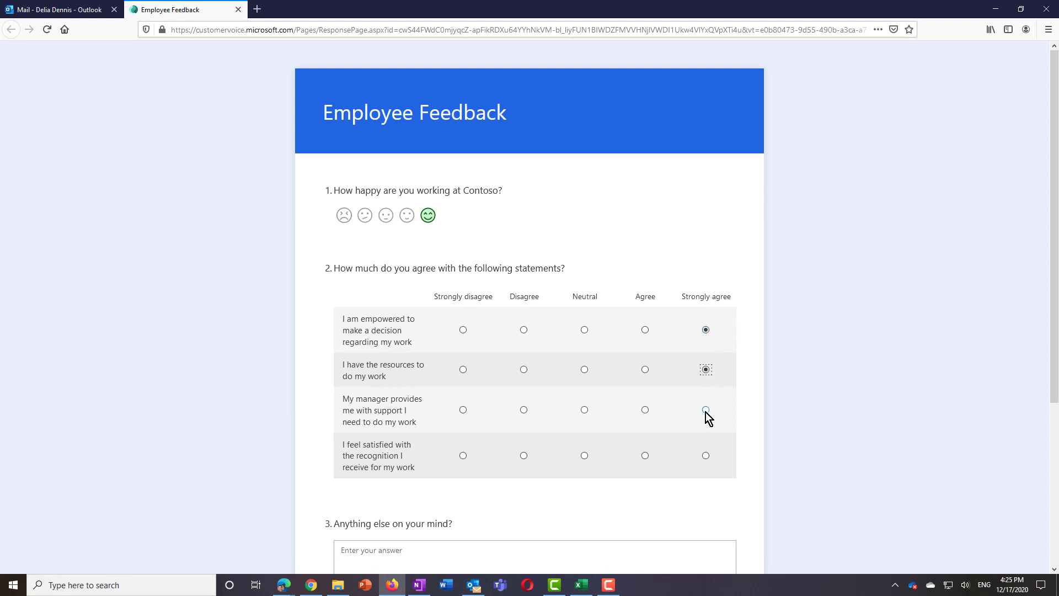
Answer Strongly agree for manager support and recognition, comment 'Great team culture', and submit
{"action": "left_click", "coordinate": [706, 410]}
{"action": "left_click", "coordinate": [706, 456]}
{"action": "left_click", "coordinate": [668, 554]}
{"action": "type", "text": "Great t"}
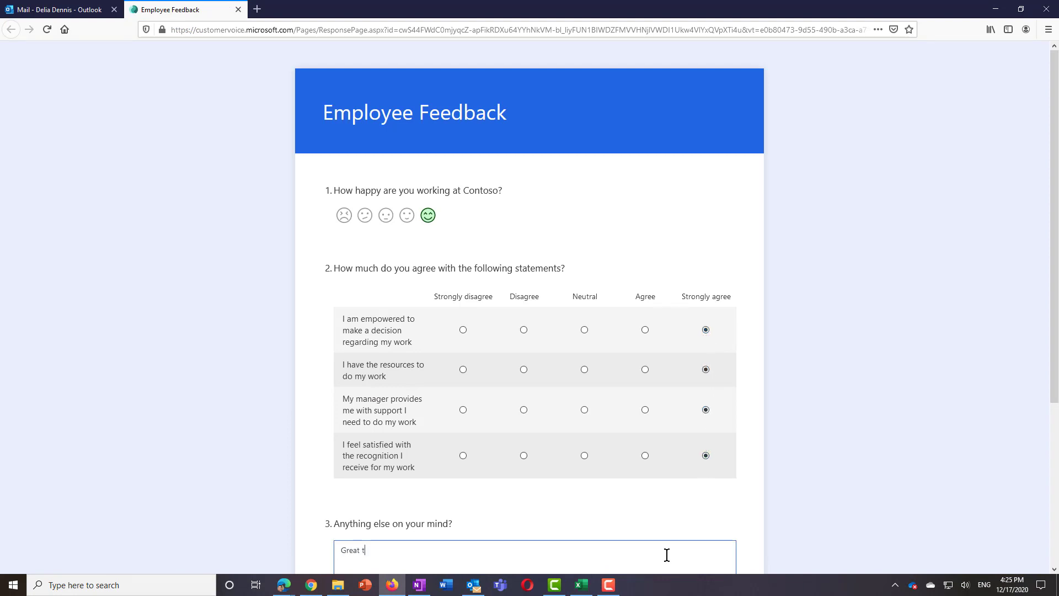
{"action": "type", "text": "eam culture"}
{"action": "scroll", "coordinate": [667, 552], "scroll_direction": "down", "scroll_amount": 3}
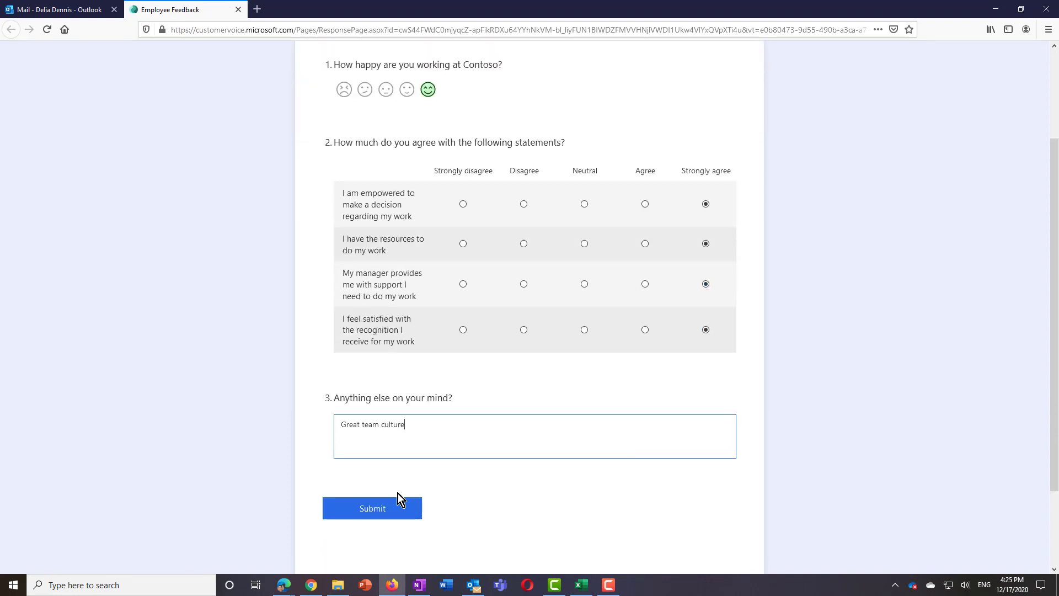
{"action": "left_click", "coordinate": [382, 511]}
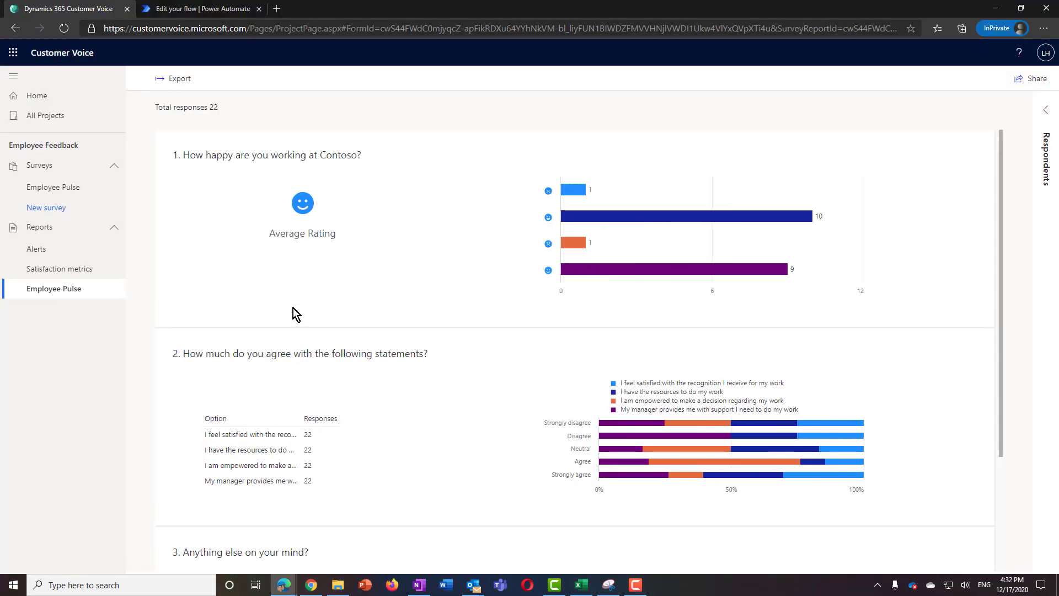
Export the 22 responses and open Employee Feedback(1-22).xlsx in Excel
{"action": "left_click", "coordinate": [179, 78]}
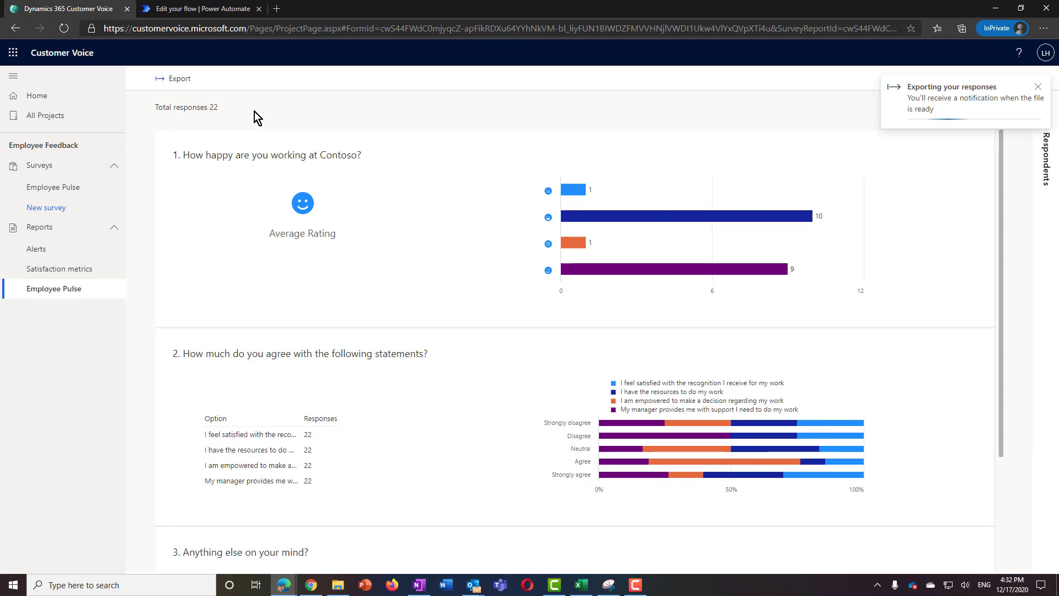
{"action": "left_click", "coordinate": [49, 559]}
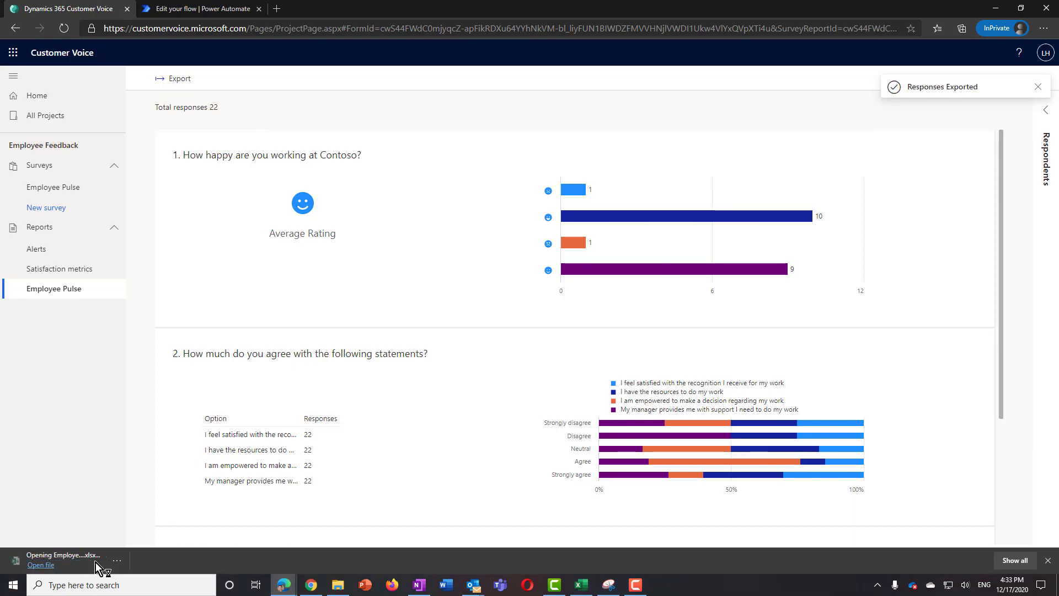
Add Department and Location headers in M1:N1 and Flash Fill departments from Retail and Marketing examples
{"action": "left_click", "coordinate": [862, 143]}
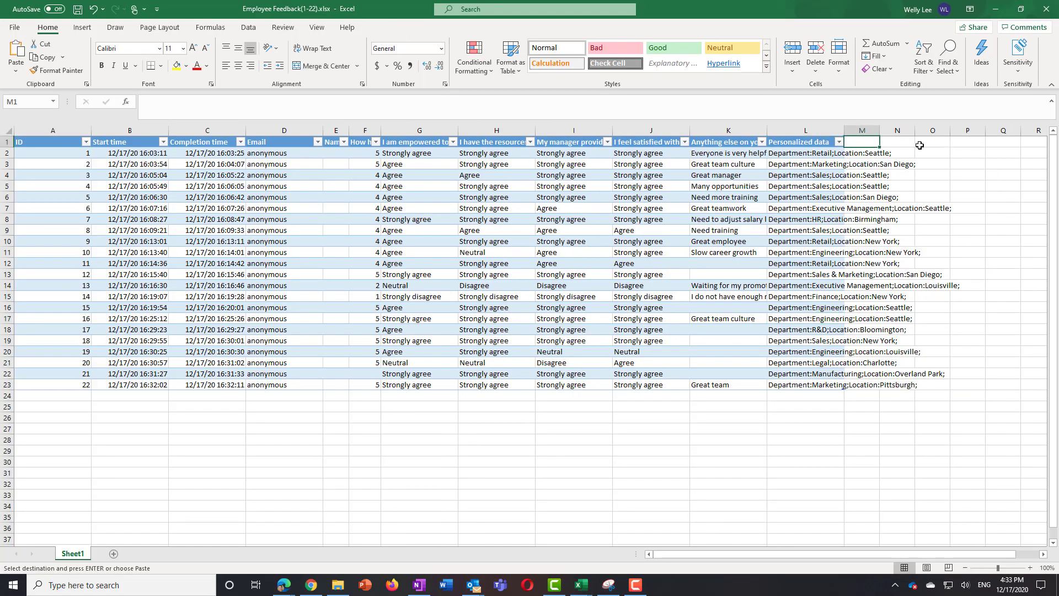
{"action": "type", "text": "Department"}
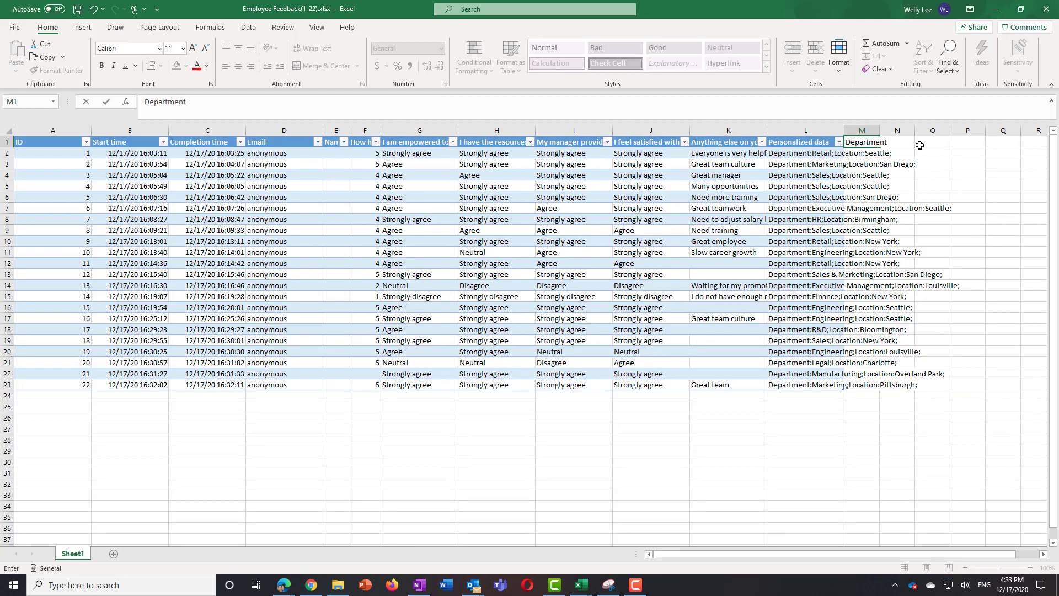
{"action": "key", "text": "Tab"}
{"action": "type", "text": "Location"}
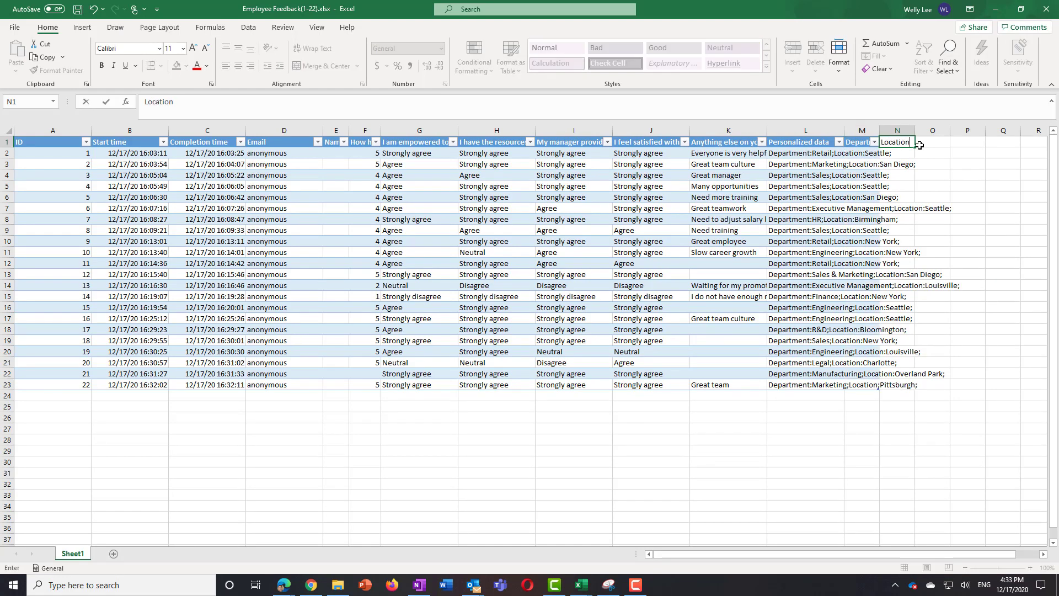
{"action": "key", "text": "Return"}
{"action": "type", "text": "Retail"}
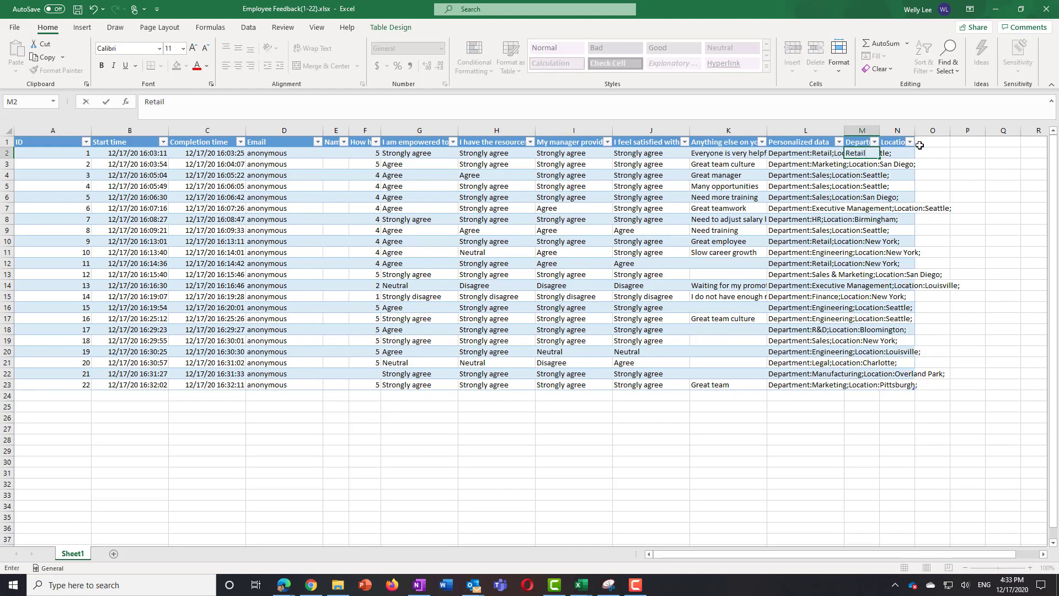
{"action": "key", "text": "Return"}
{"action": "type", "text": "Marketing"}
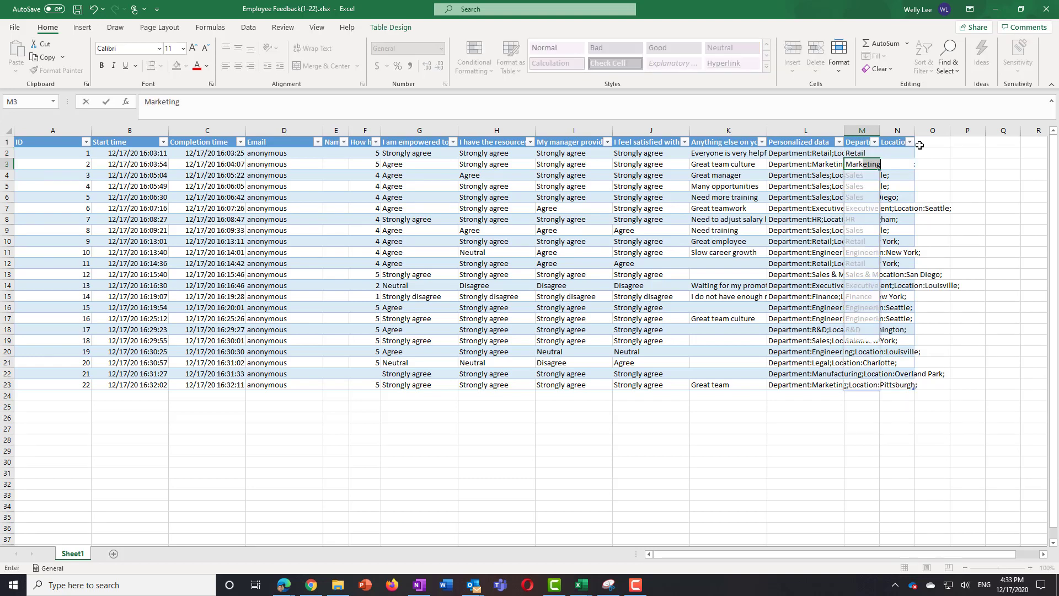
{"action": "key", "text": "Return"}
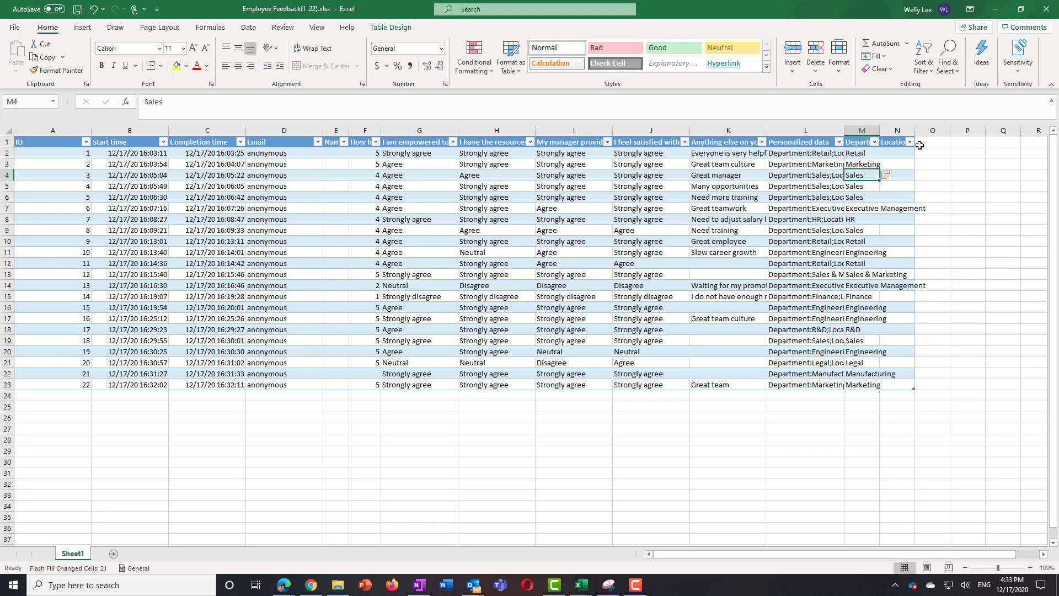
{"action": "double_click", "coordinate": [880, 130]}
Flash Fill the Location column from Seattle and San Diego examples
{"action": "left_click", "coordinate": [953, 153]}
{"action": "left_click_drag", "start_coordinate": [845, 131], "coordinate": [882, 132]}
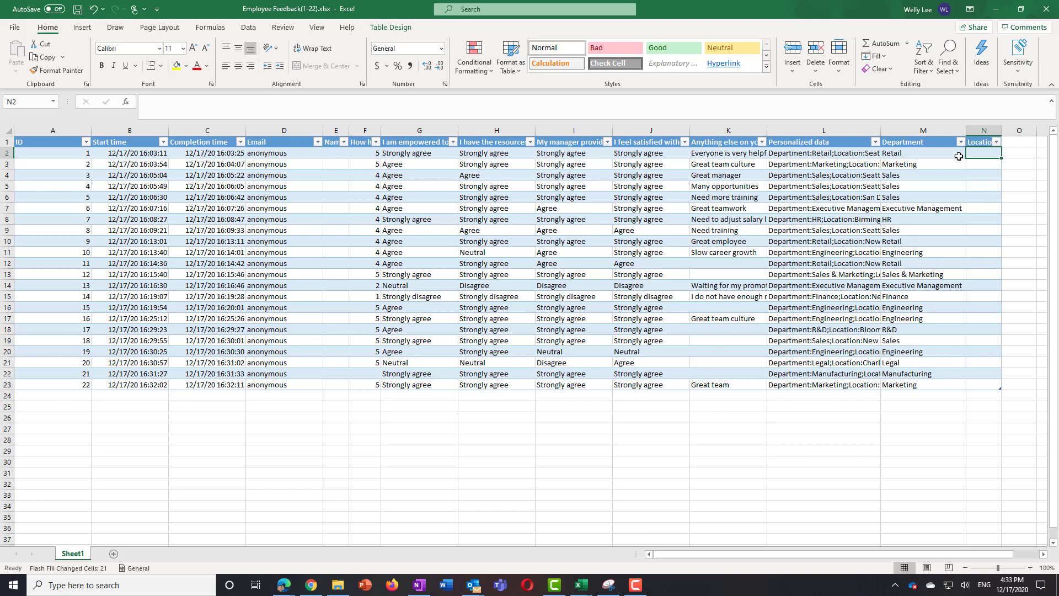
{"action": "type", "text": "Seattle"}
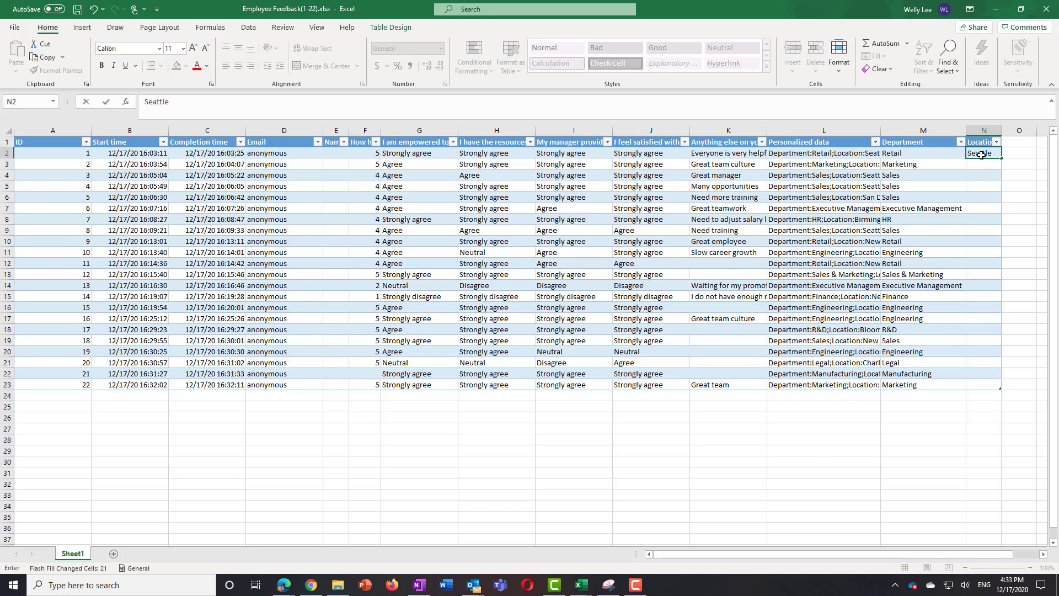
{"action": "key", "text": "Return"}
{"action": "key", "text": "Left"}
{"action": "key", "text": "Left"}
{"action": "left_click", "coordinate": [990, 165]}
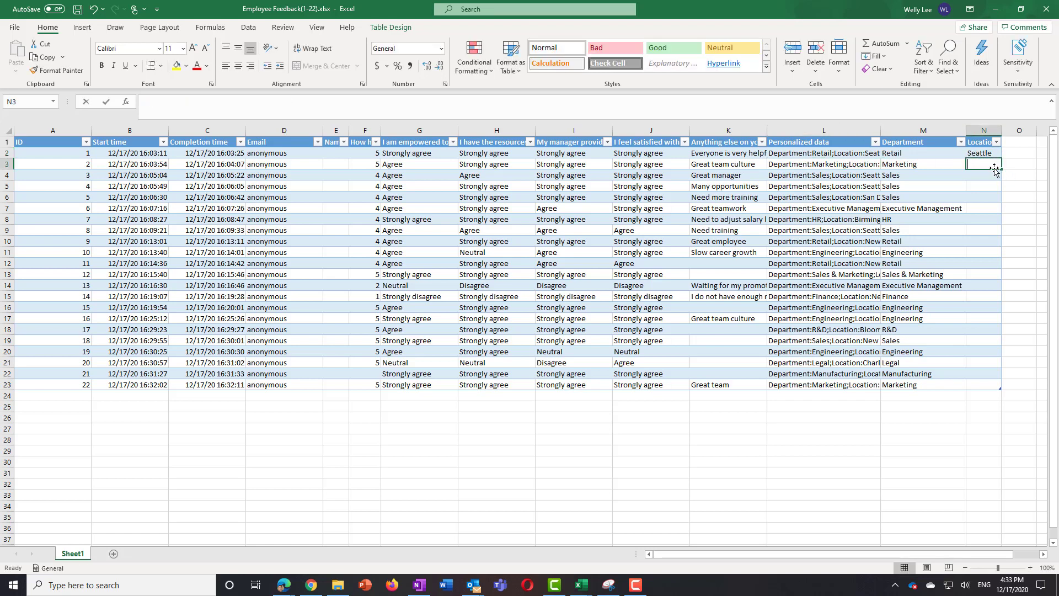
{"action": "type", "text": "San Diego"}
{"action": "key", "text": "Return"}
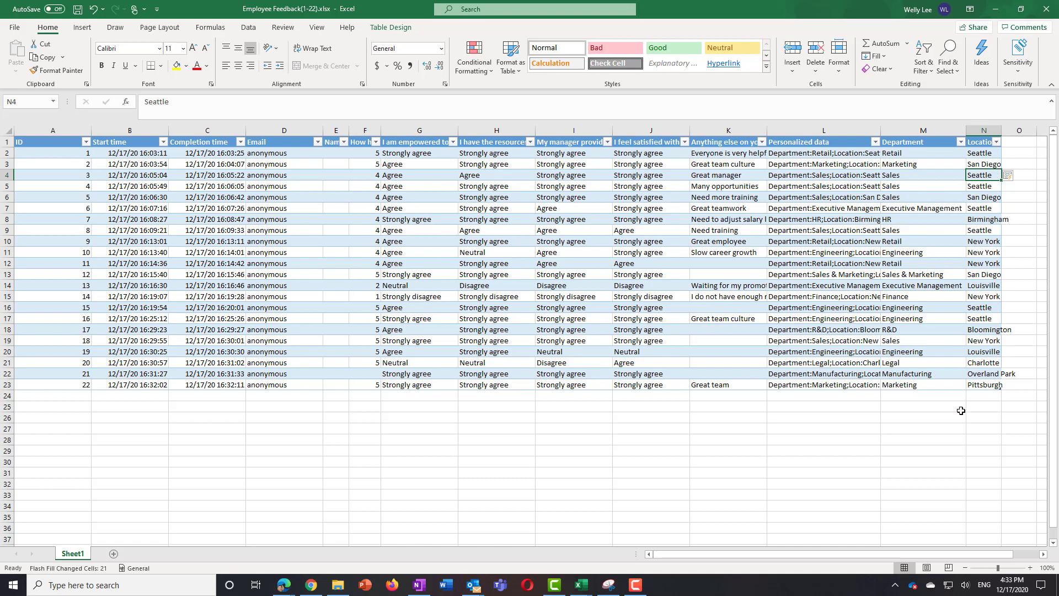
{"action": "left_click", "coordinate": [962, 409]}
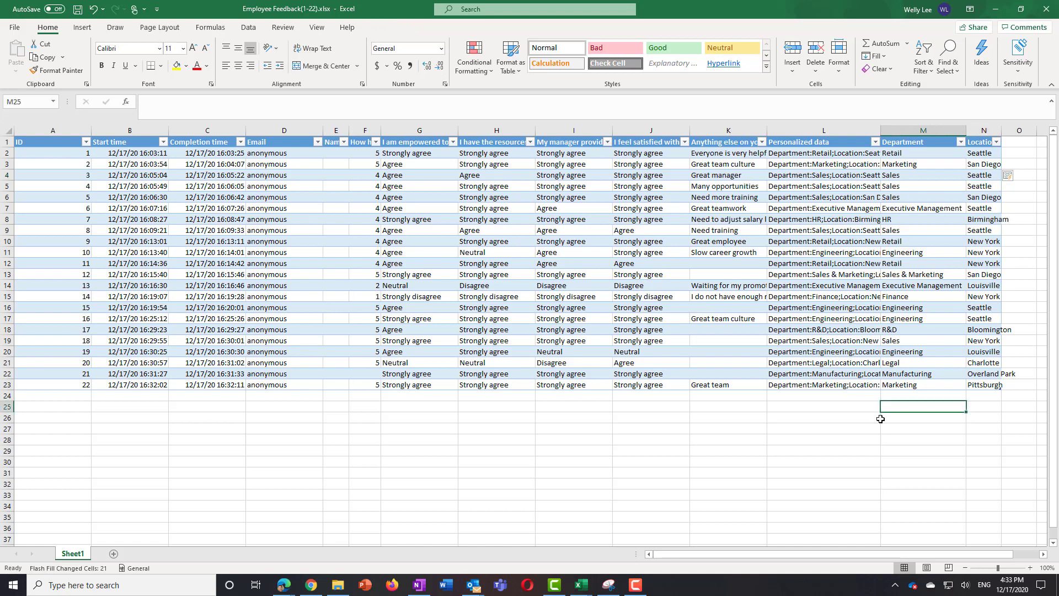
Filter the Location column to Seattle only, leaving 7 of 22 rows visible
{"action": "left_click", "coordinate": [996, 142]}
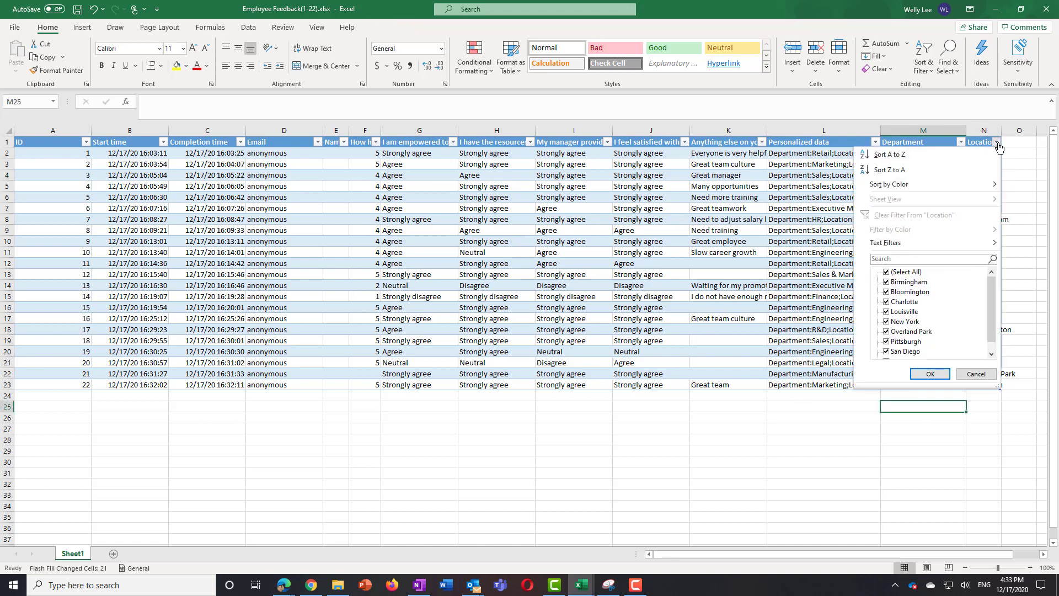
{"action": "left_click", "coordinate": [892, 272]}
{"action": "scroll", "coordinate": [900, 356], "scroll_direction": "down", "scroll_amount": 1}
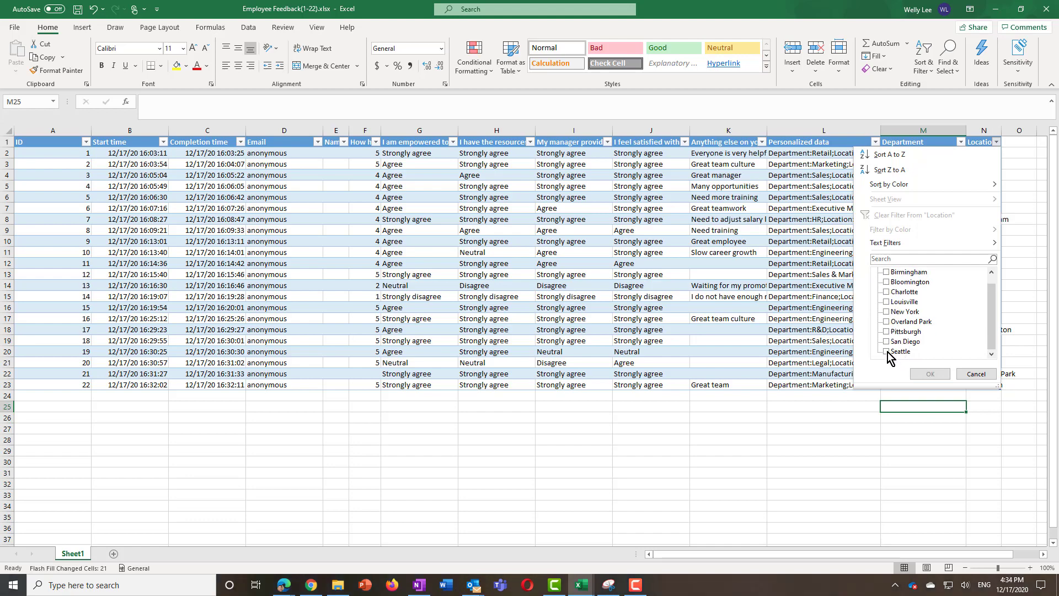
{"action": "left_click", "coordinate": [887, 351]}
{"action": "left_click", "coordinate": [932, 375]}
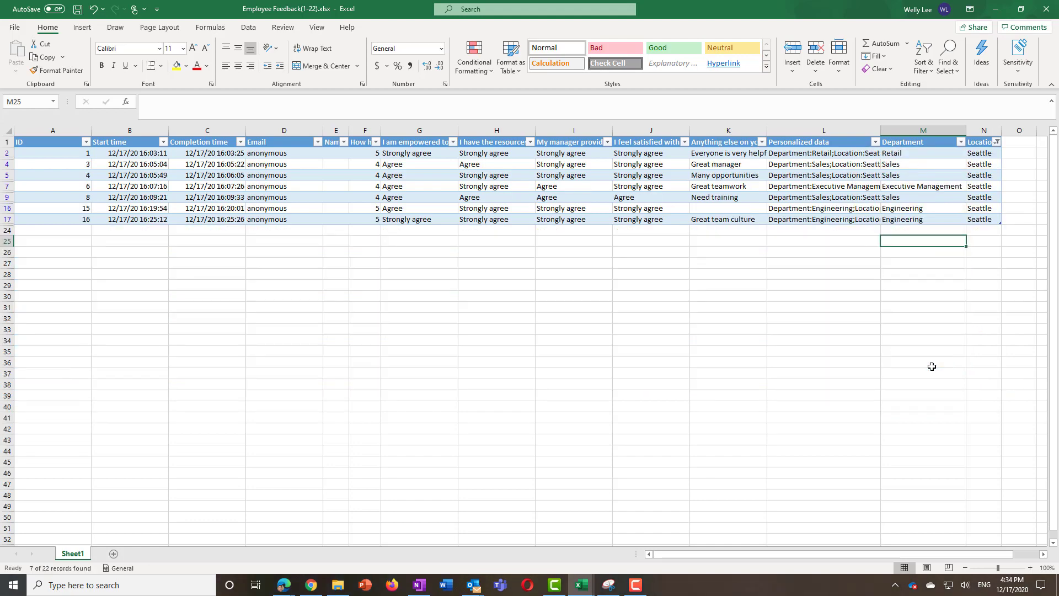